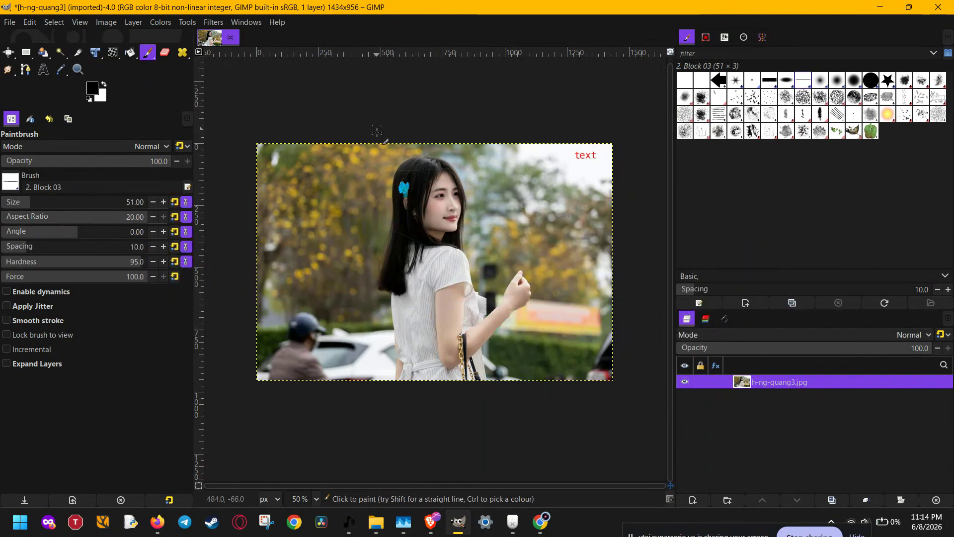
- Switch to the Pencil tool and draw three diagonal black strokes on the photo's left side
{"action": "key", "text": "n"}
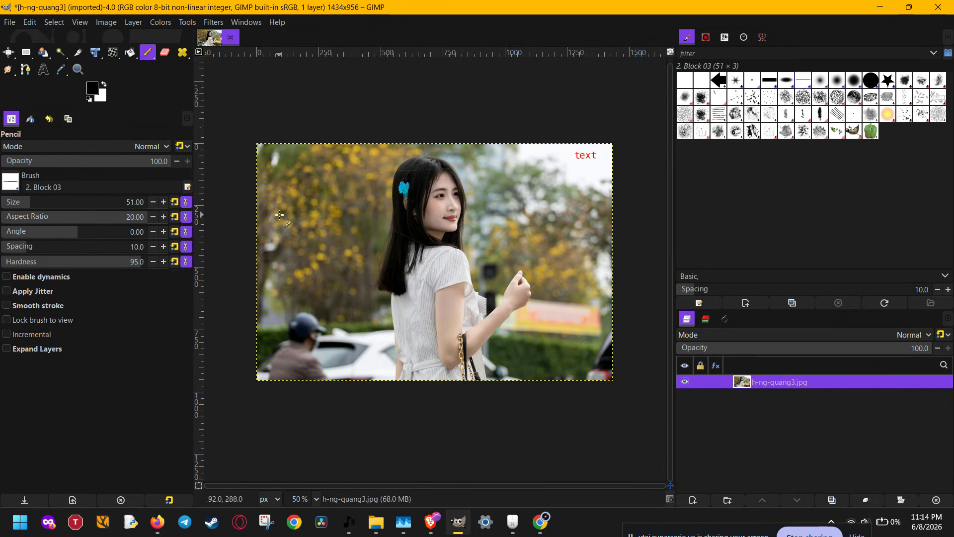
{"action": "left_click_drag", "start_coordinate": [366, 212], "coordinate": [337, 266]}
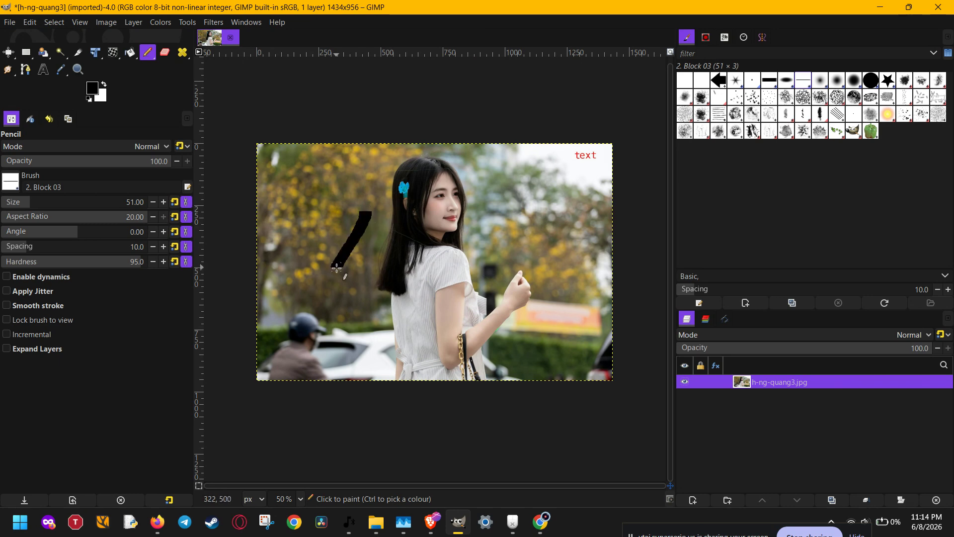
{"action": "left_click_drag", "start_coordinate": [381, 228], "coordinate": [344, 292]}
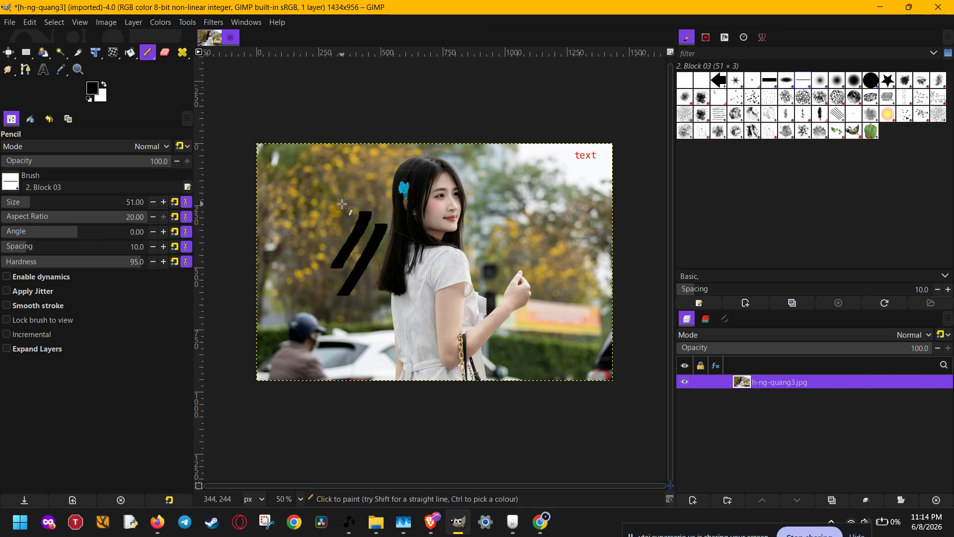
{"action": "left_click_drag", "start_coordinate": [341, 207], "coordinate": [307, 261]}
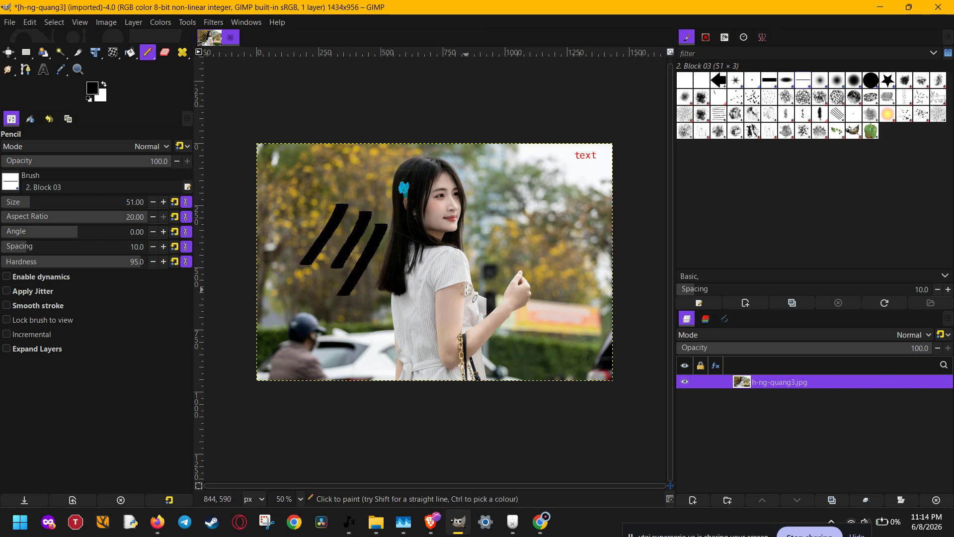
- Undo the three pencil strokes one by one and redo all three
{"action": "key", "text": "ctrl+z"}
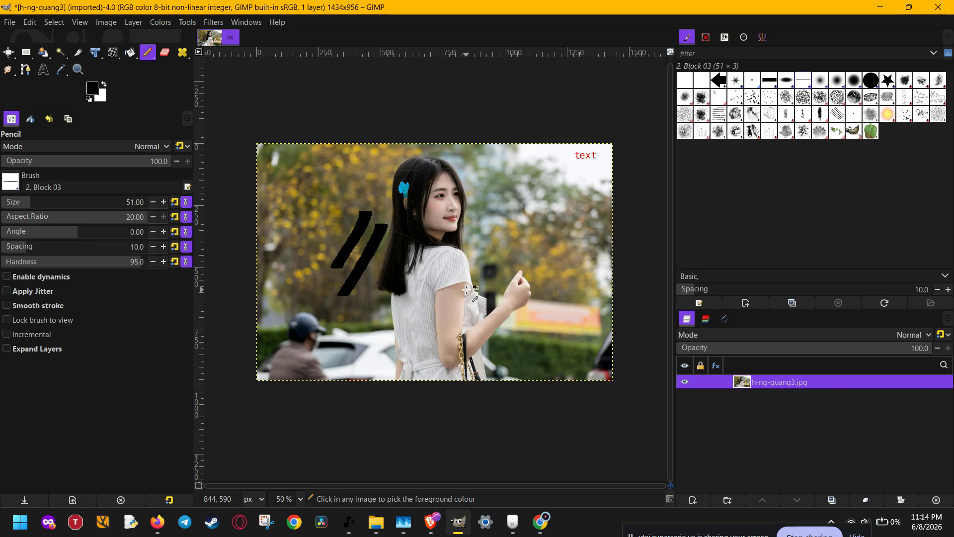
{"action": "key", "text": "ctrl+z"}
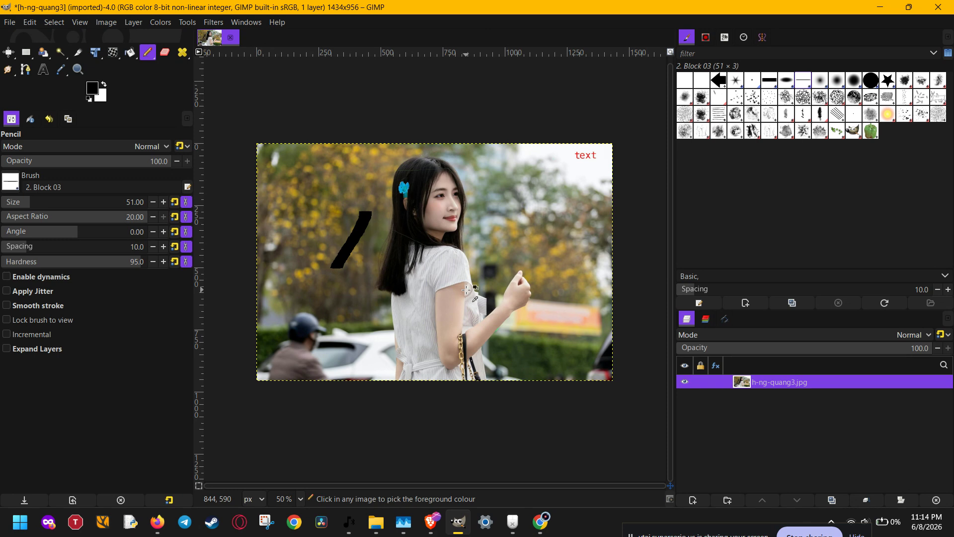
{"action": "key", "text": "ctrl+z"}
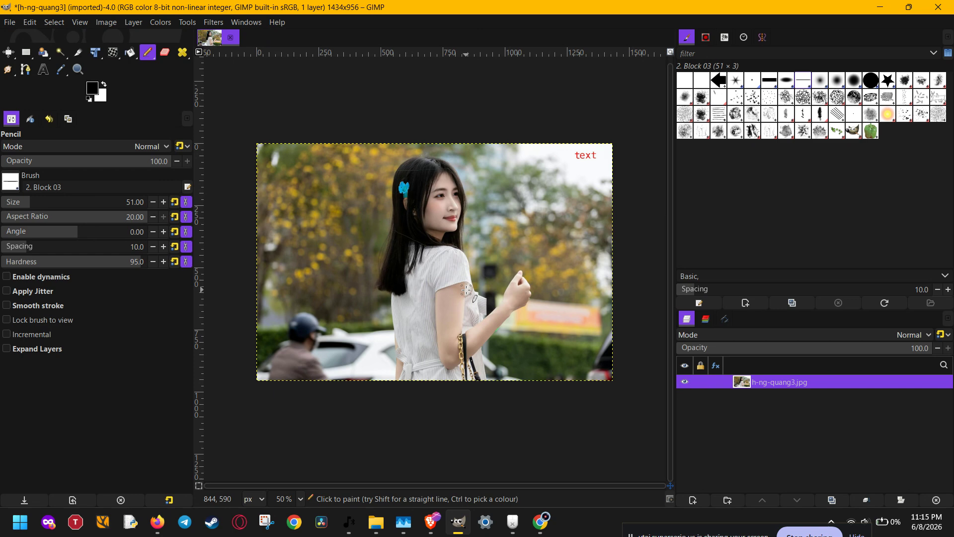
{"action": "key", "text": "ctrl+y"}
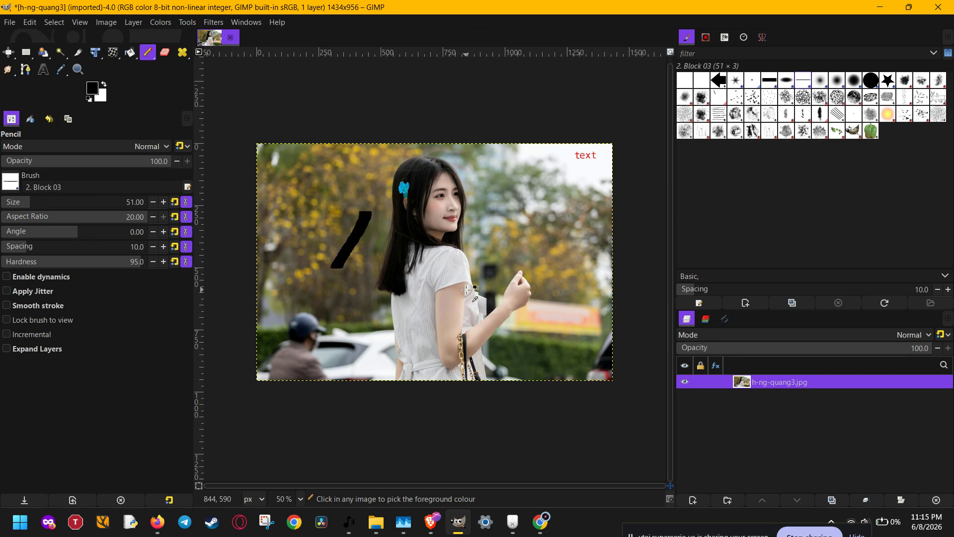
{"action": "key", "text": "ctrl+y"}
{"action": "key", "text": "ctrl+y"}
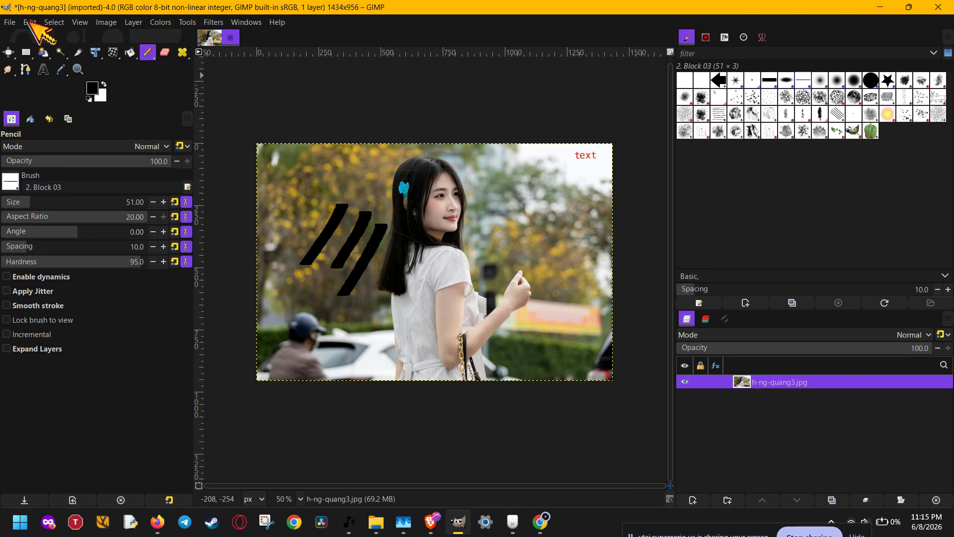
- Undo the last two pencil strokes and redo one of them
{"action": "left_click", "coordinate": [29, 22]}
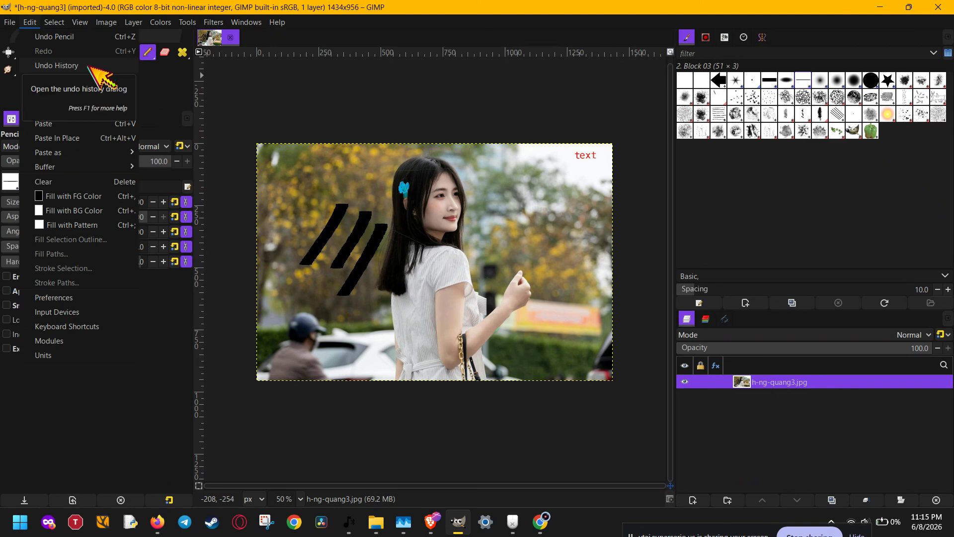
{"action": "left_click", "coordinate": [93, 38]}
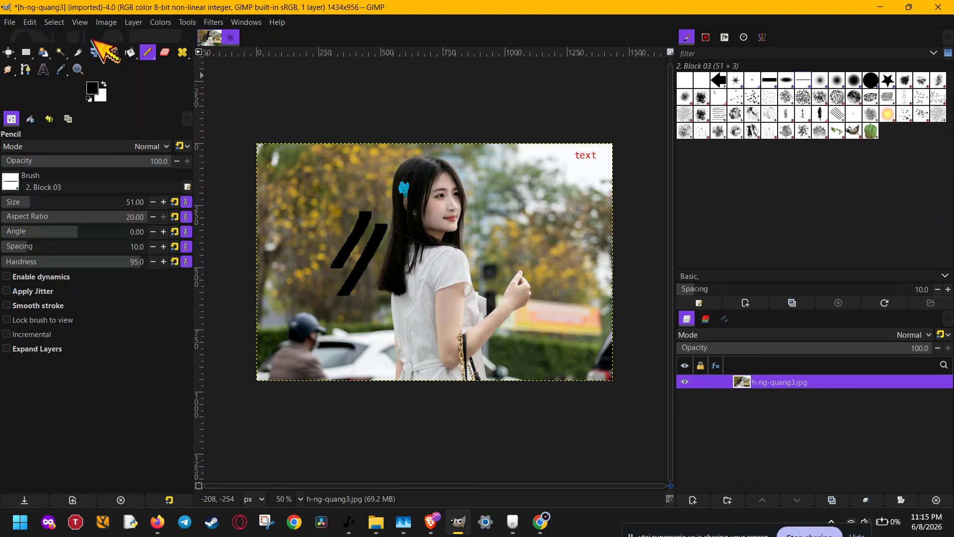
{"action": "left_click", "coordinate": [30, 22]}
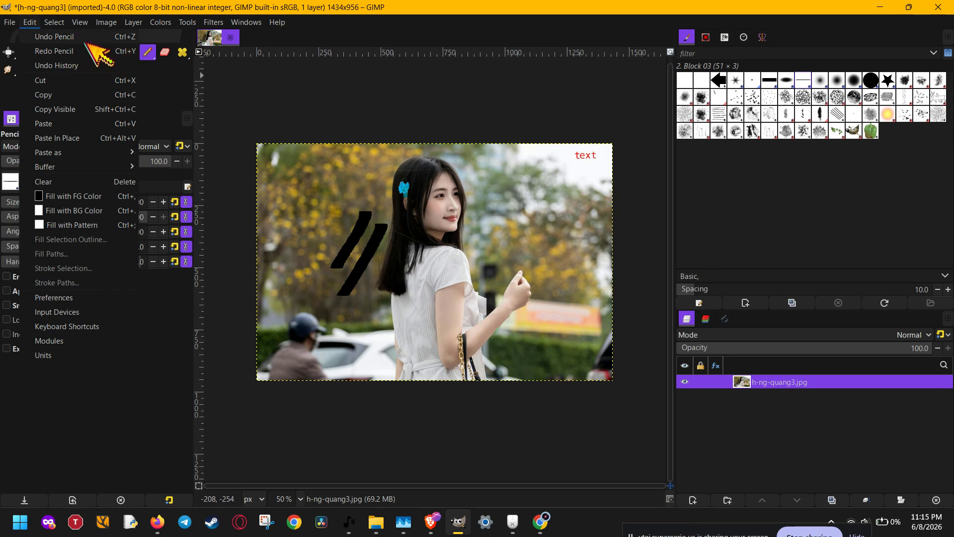
{"action": "left_click", "coordinate": [97, 38]}
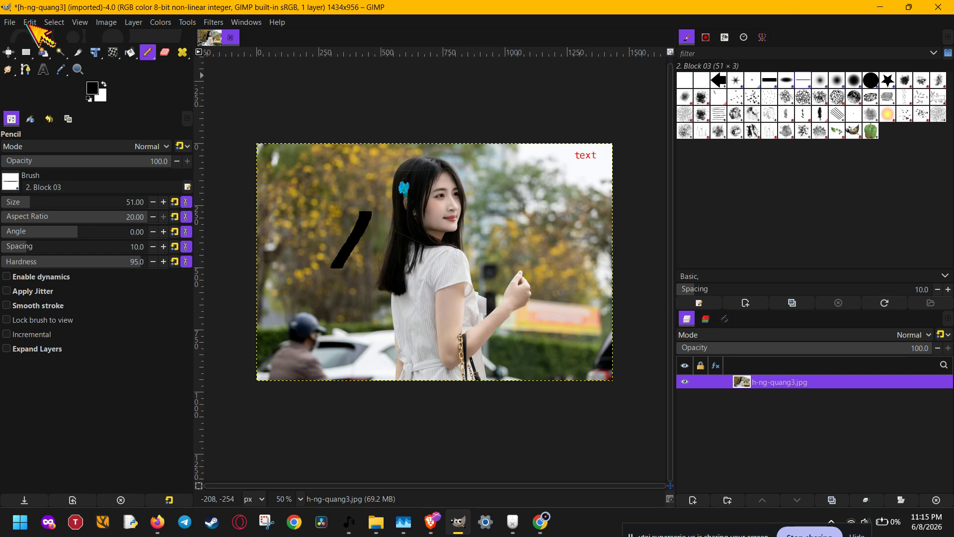
{"action": "left_click", "coordinate": [29, 23]}
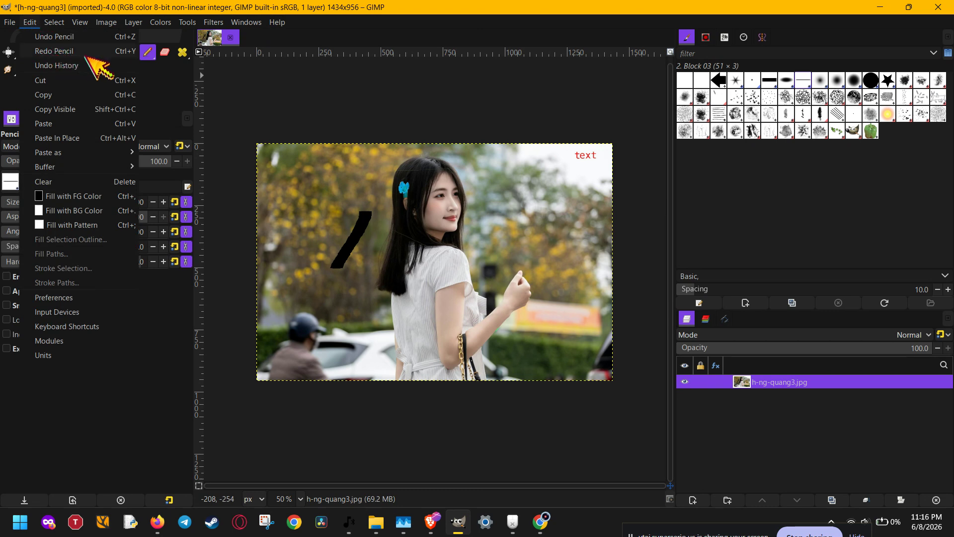
{"action": "left_click", "coordinate": [77, 53]}
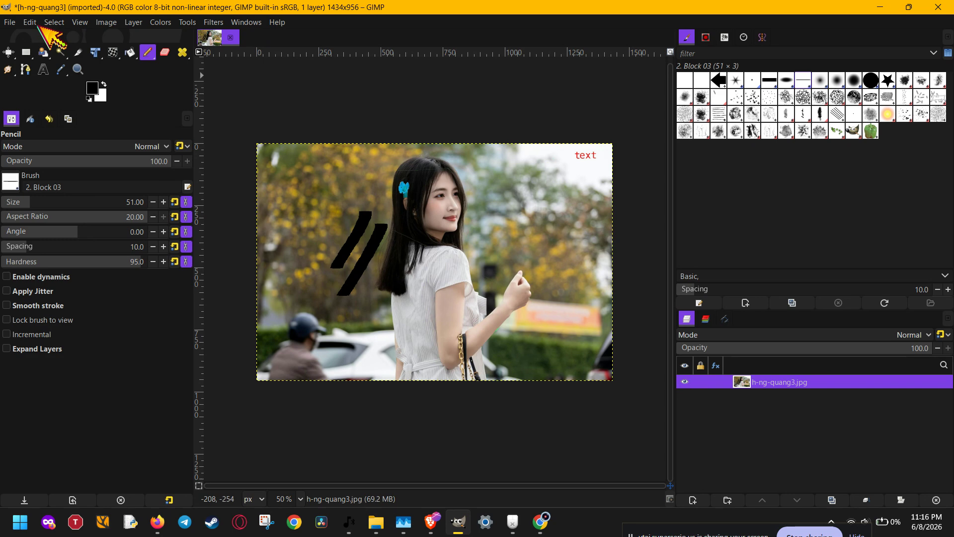
- Open the Undo History dialog and scroll through its list of recorded steps
{"action": "left_click", "coordinate": [33, 22]}
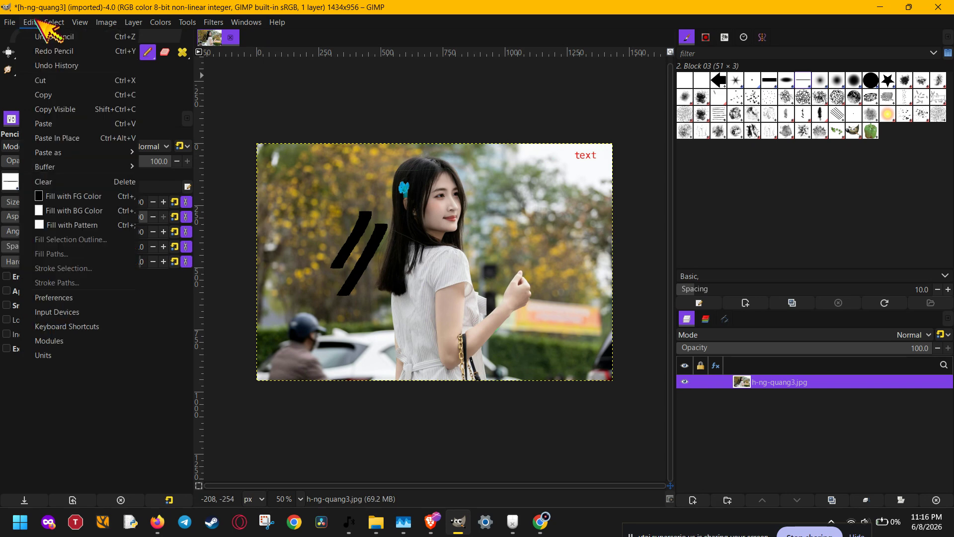
{"action": "left_click", "coordinate": [62, 65]}
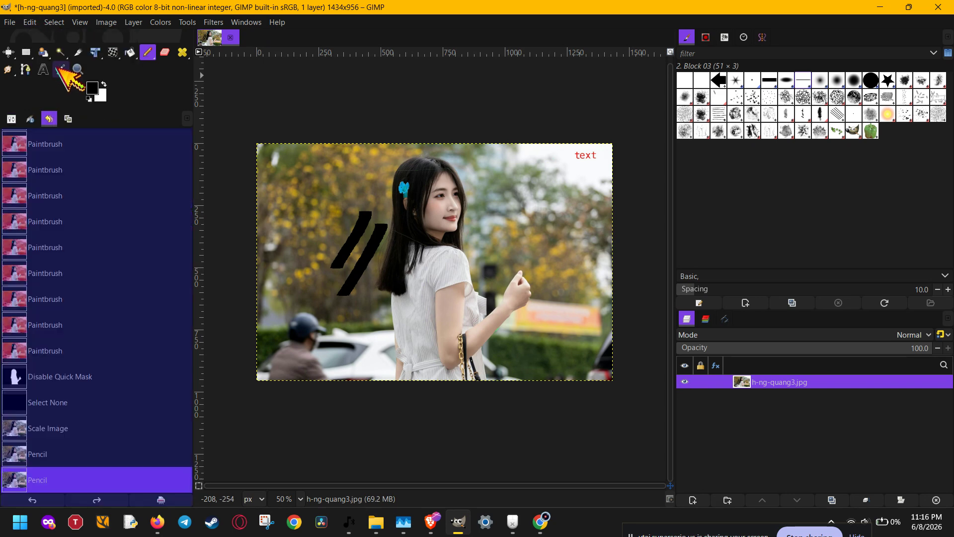
{"action": "scroll", "coordinate": [106, 281], "scroll_direction": "down", "scroll_amount": 1}
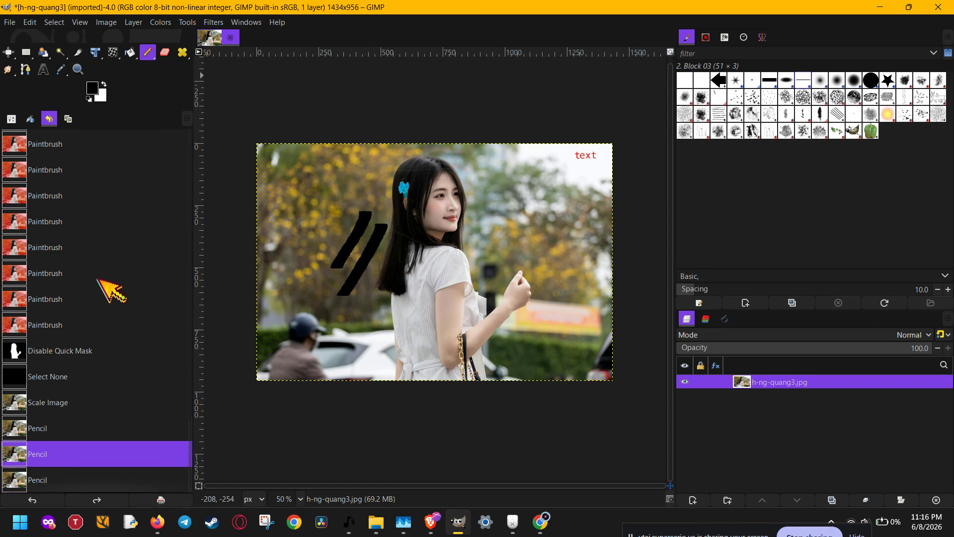
{"action": "scroll", "coordinate": [94, 461], "scroll_direction": "up", "scroll_amount": 5}
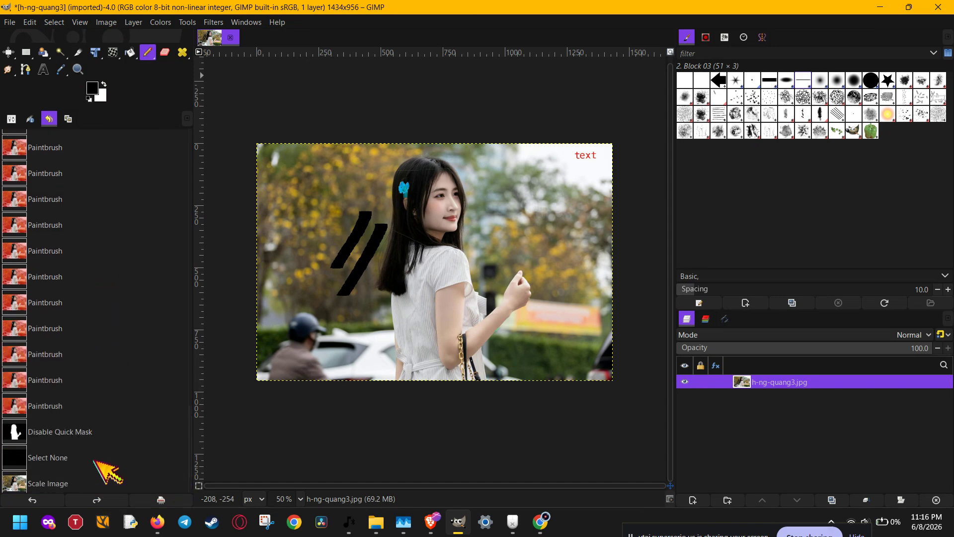
{"action": "scroll", "coordinate": [106, 472], "scroll_direction": "up", "scroll_amount": 10}
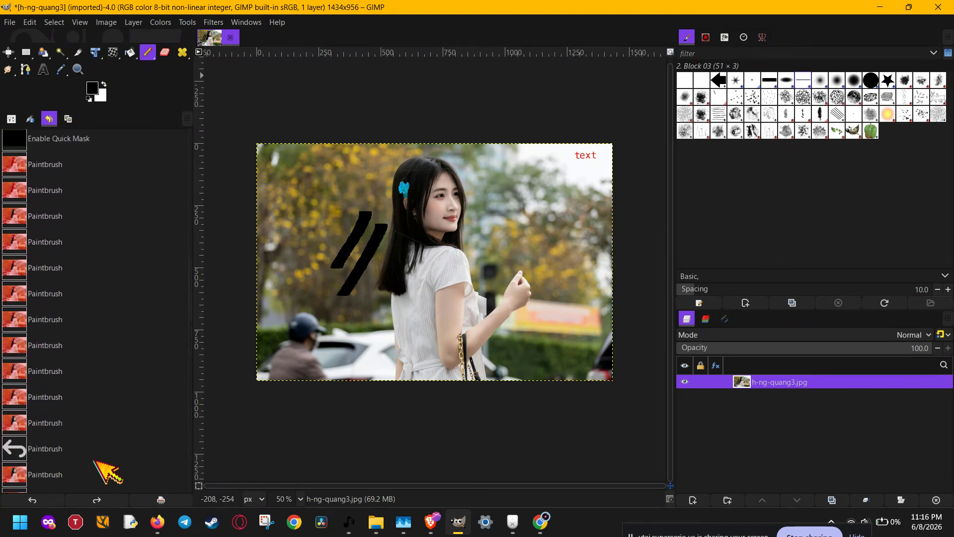
{"action": "scroll", "coordinate": [96, 467], "scroll_direction": "down", "scroll_amount": 10}
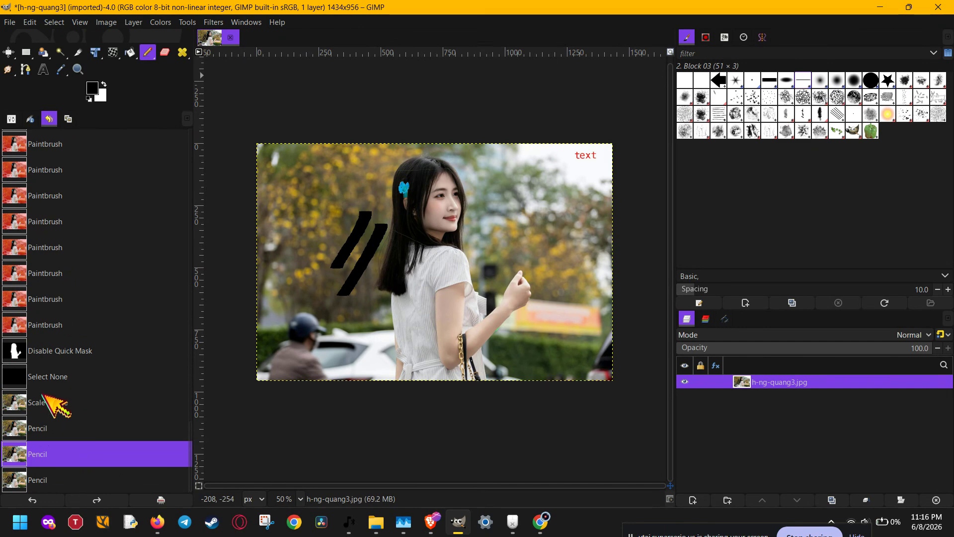
- Jump back through the undo history to the Scale Image and Select None states
{"action": "left_click", "coordinate": [43, 404]}
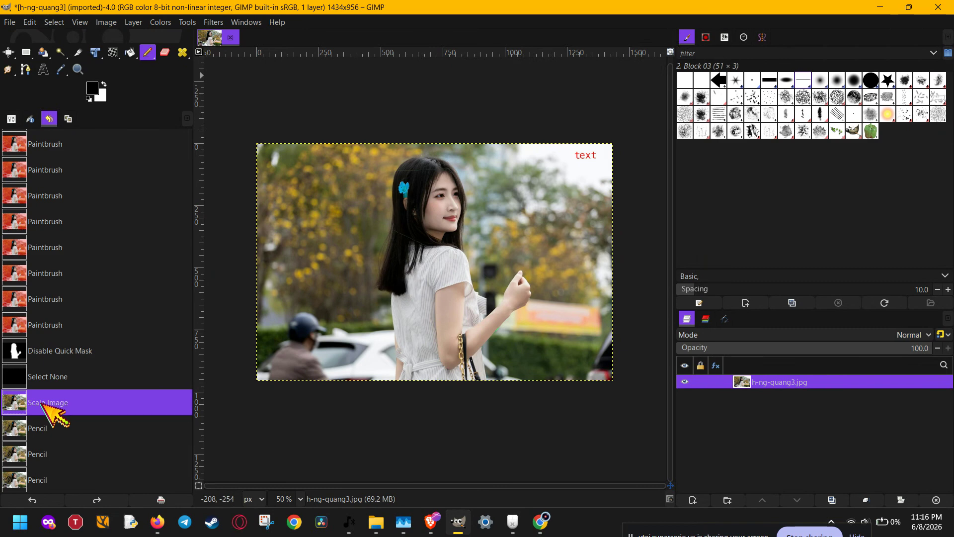
{"action": "left_click", "coordinate": [50, 501]}
{"action": "left_click", "coordinate": [66, 499]}
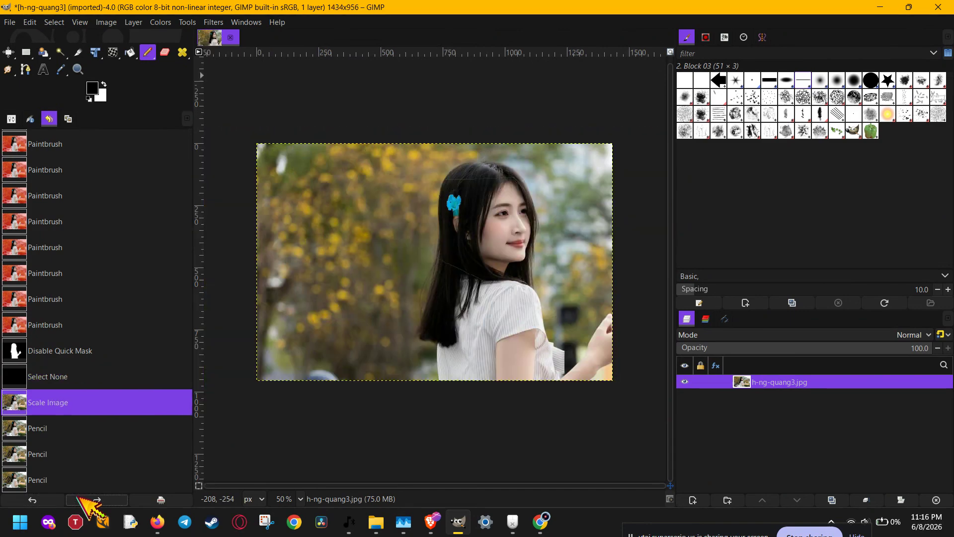
{"action": "left_click", "coordinate": [61, 499]}
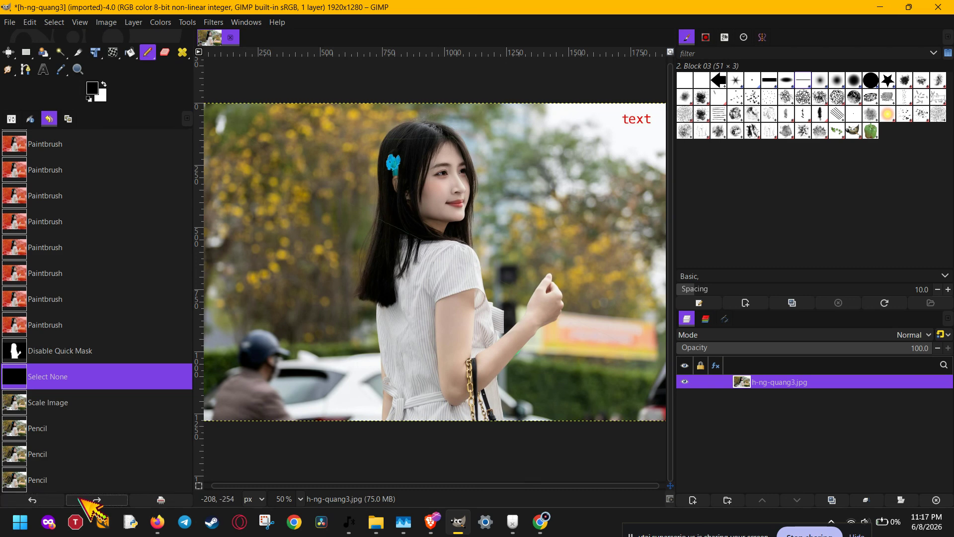
- Redo all steps forward to the last pencil stroke
{"action": "left_click", "coordinate": [80, 498]}
{"action": "left_click", "coordinate": [79, 498]}
{"action": "left_click", "coordinate": [80, 498]}
{"action": "left_click", "coordinate": [80, 498]}
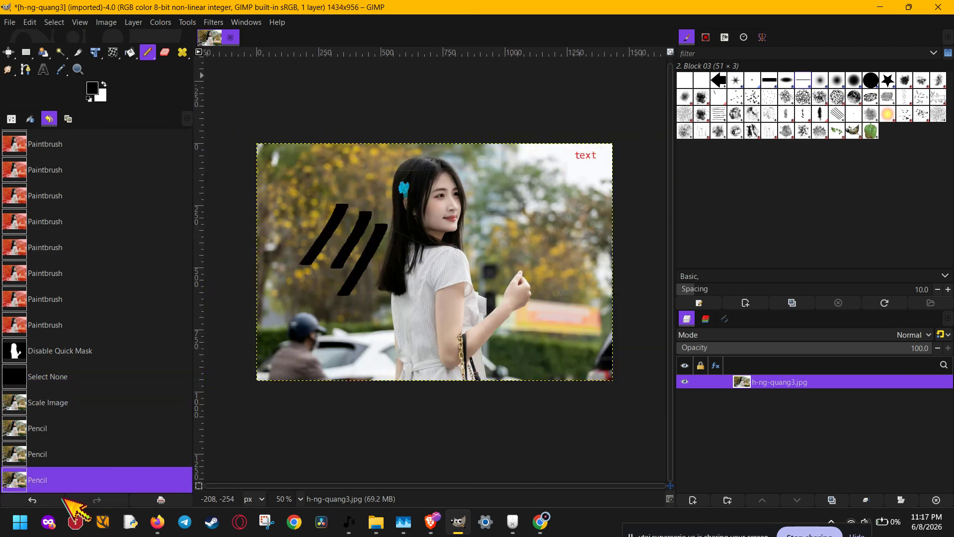
- Undo repeatedly back past Select None to the last Paintbrush state
{"action": "left_click", "coordinate": [34, 499]}
{"action": "left_click", "coordinate": [34, 499]}
{"action": "left_click", "coordinate": [34, 499]}
{"action": "left_click", "coordinate": [33, 499]}
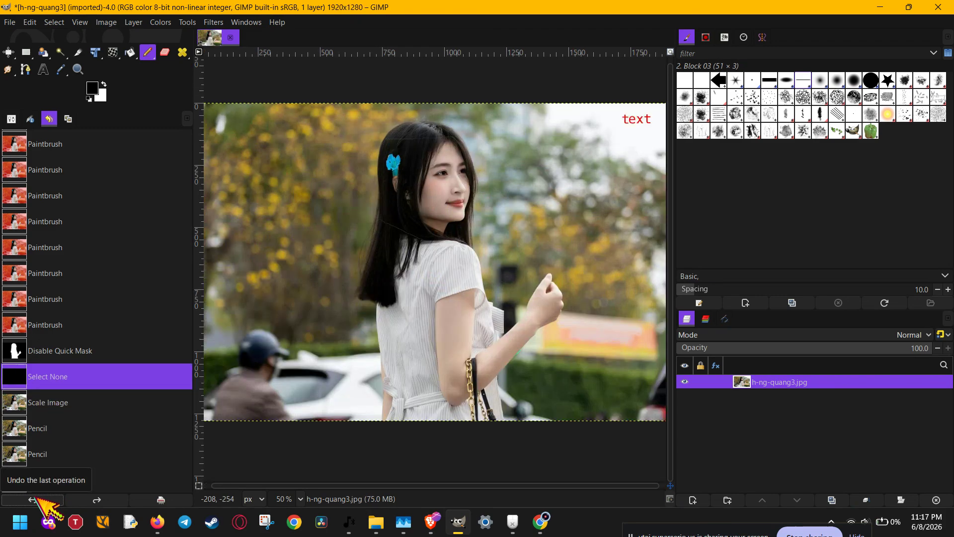
{"action": "left_click", "coordinate": [33, 499]}
{"action": "left_click", "coordinate": [34, 499]}
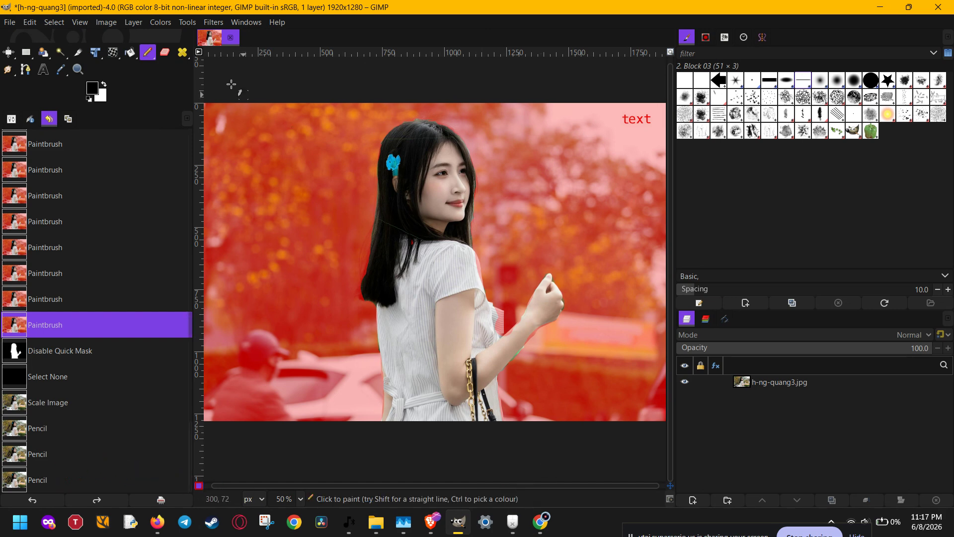
- Redo the Disable Quick Mask step and jump to the Select None state in the history
{"action": "left_click", "coordinate": [29, 23]}
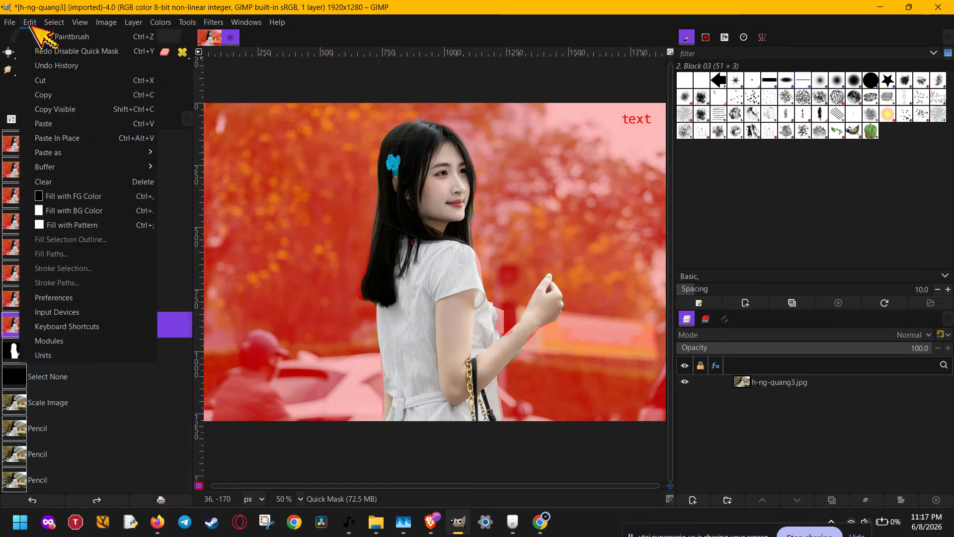
{"action": "left_click", "coordinate": [69, 52]}
{"action": "left_click", "coordinate": [47, 377]}
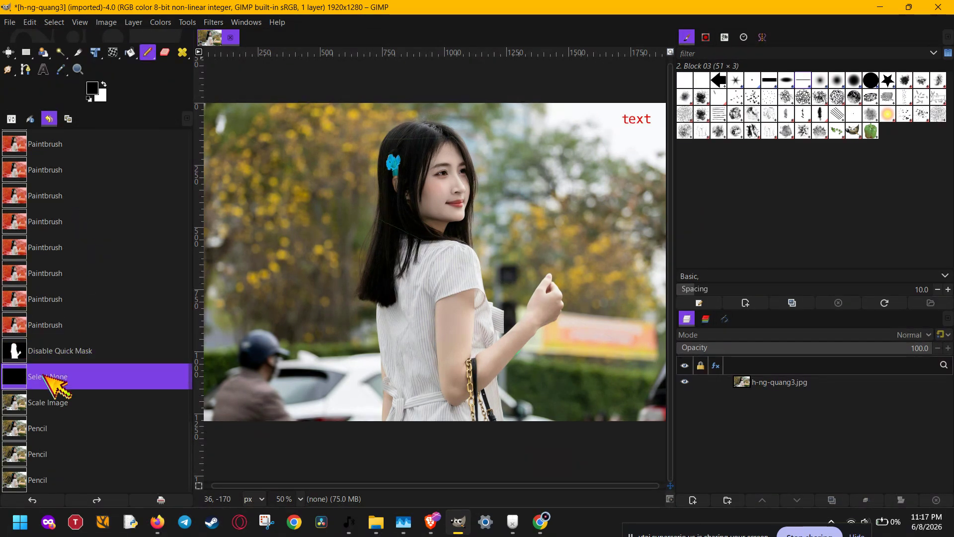
- Step forward in the history through Scale Image to the second Pencil state
{"action": "left_click", "coordinate": [49, 402]}
{"action": "left_click", "coordinate": [49, 428]}
{"action": "left_click", "coordinate": [50, 454]}
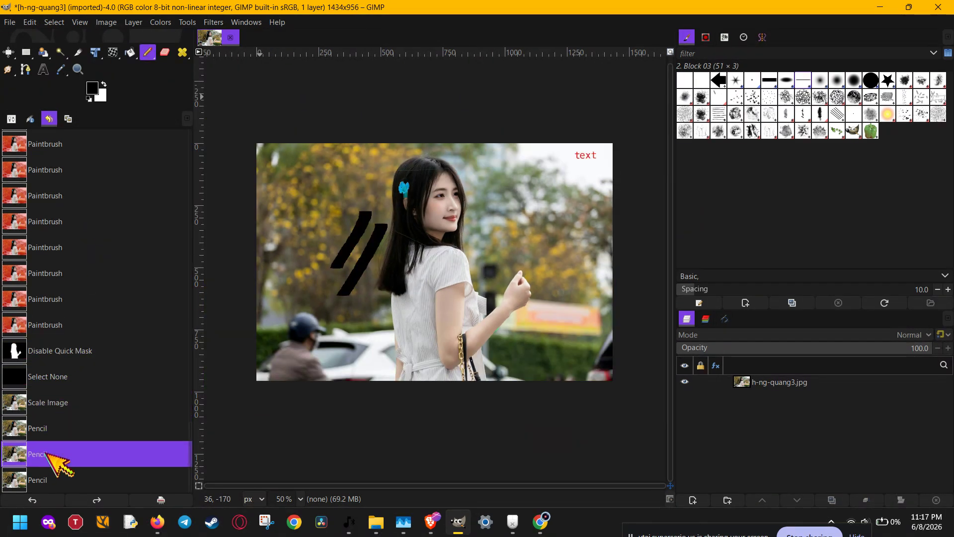
{"action": "left_click", "coordinate": [795, 535]}
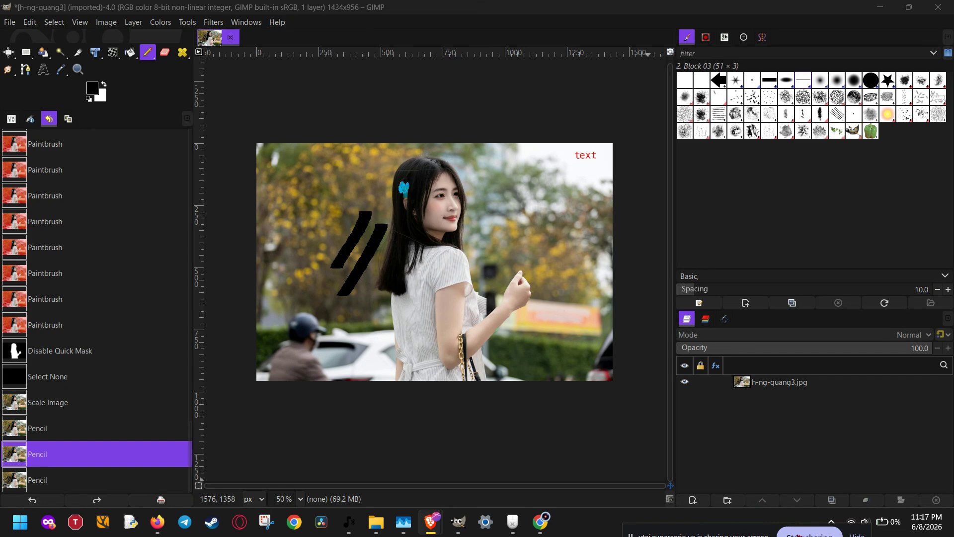